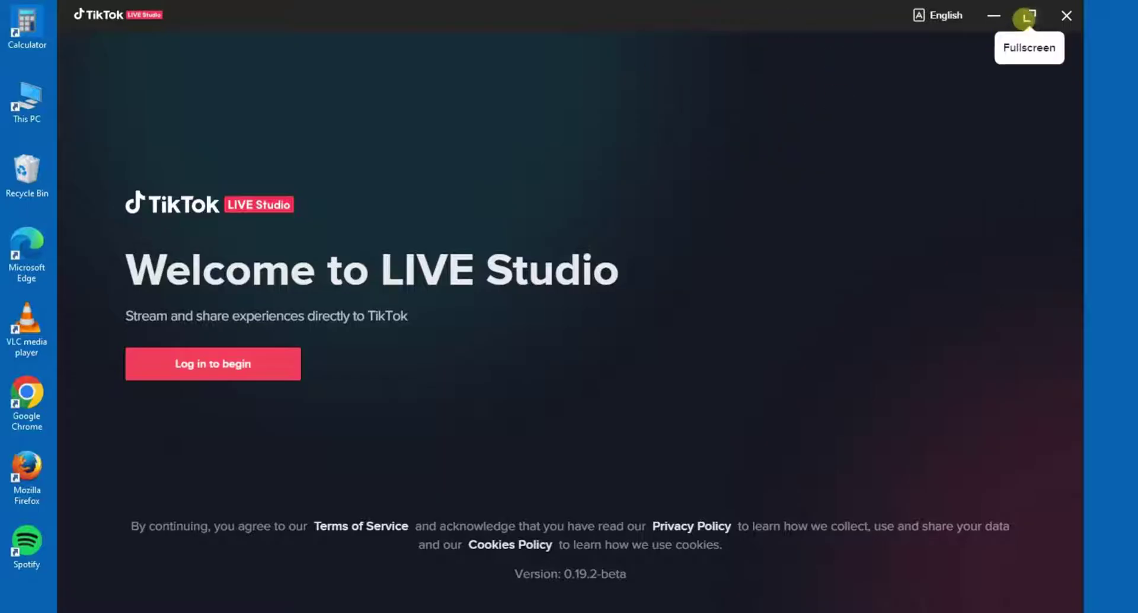
- Maximize the TikTok LIVE Studio window and bring up the TikTok log-in options
{"action": "left_click", "coordinate": [1028, 18]}
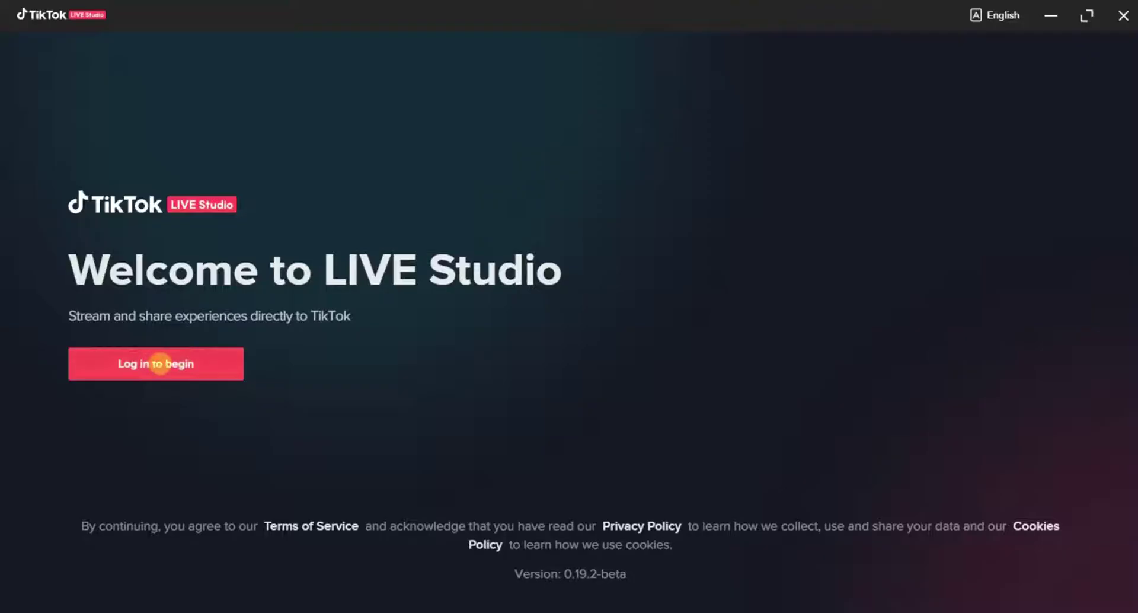
{"action": "left_click", "coordinate": [160, 363]}
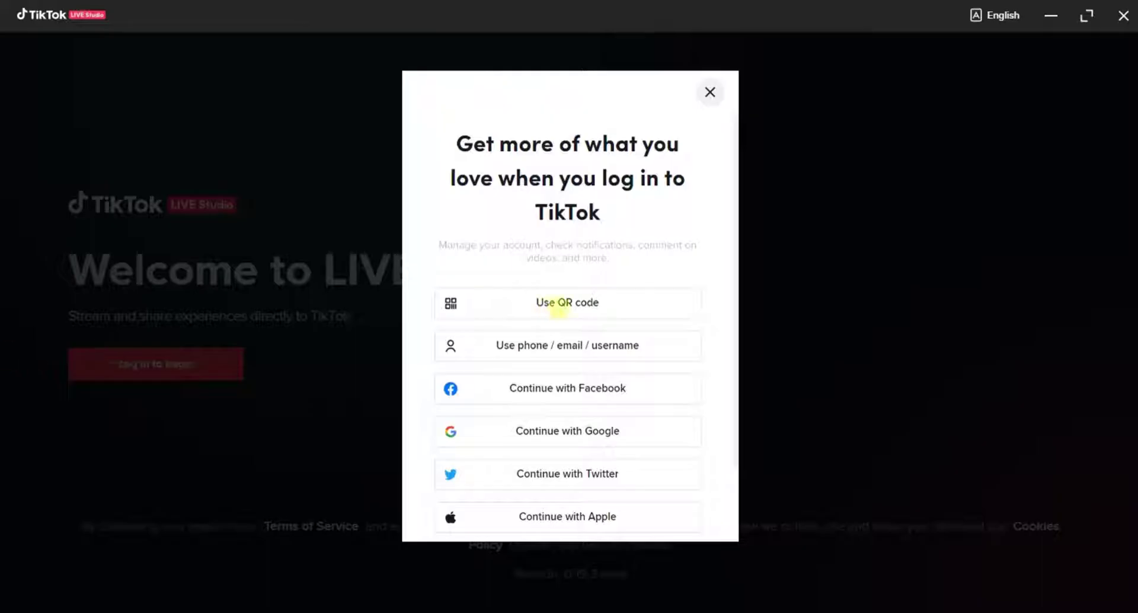
- Choose the QR code method for logging in to TikTok
{"action": "left_click", "coordinate": [558, 305]}
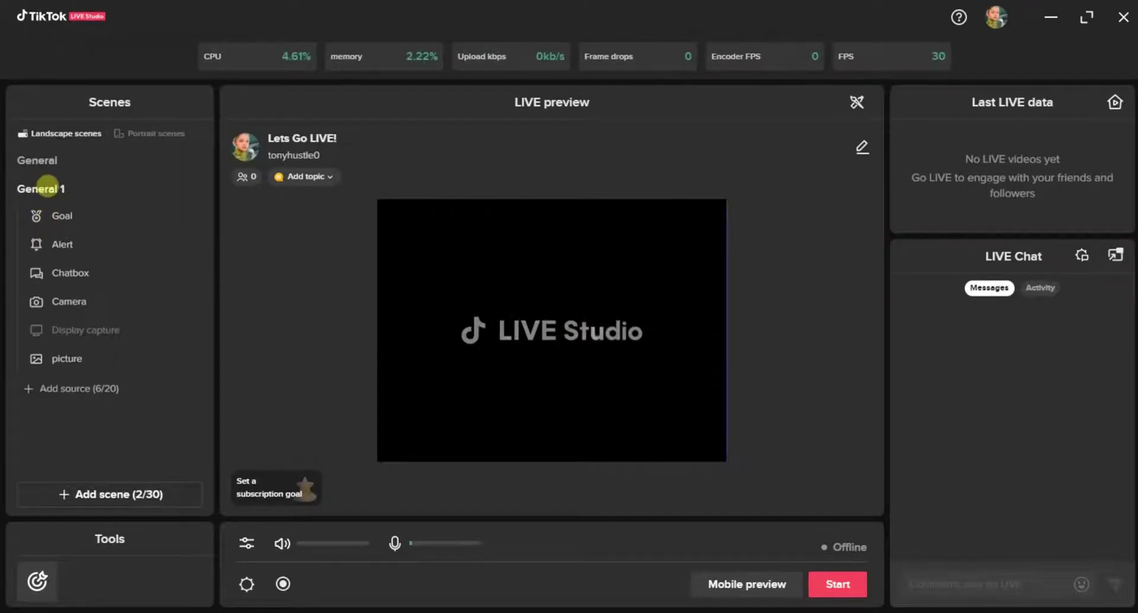
- Delete the General 1 scene from its context menu and confirm the deletion
{"action": "right_click", "coordinate": [47, 186]}
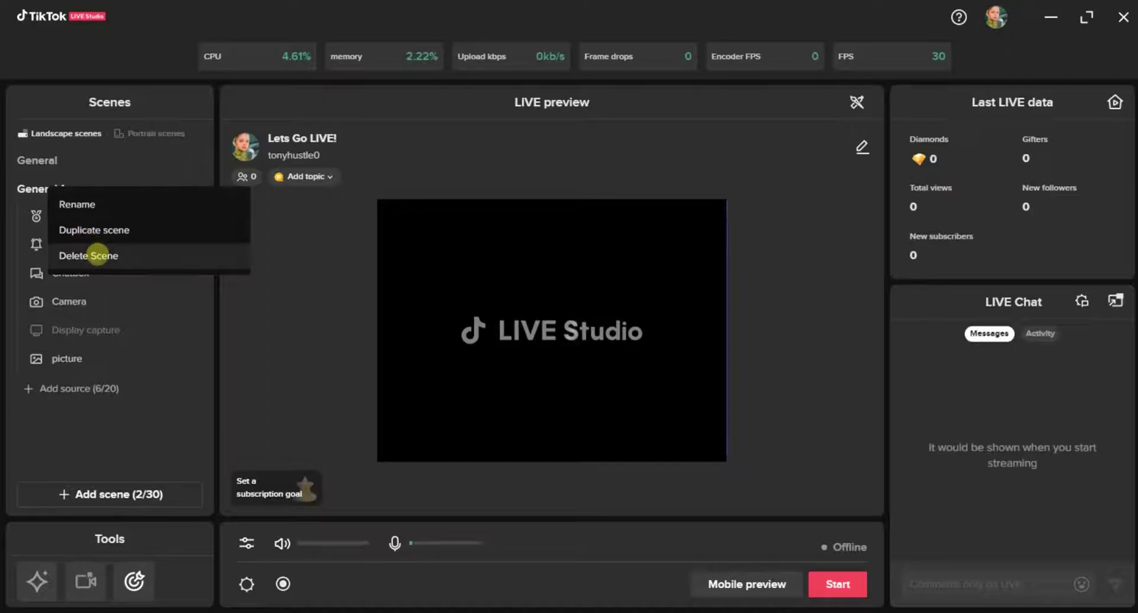
{"action": "left_click", "coordinate": [95, 255]}
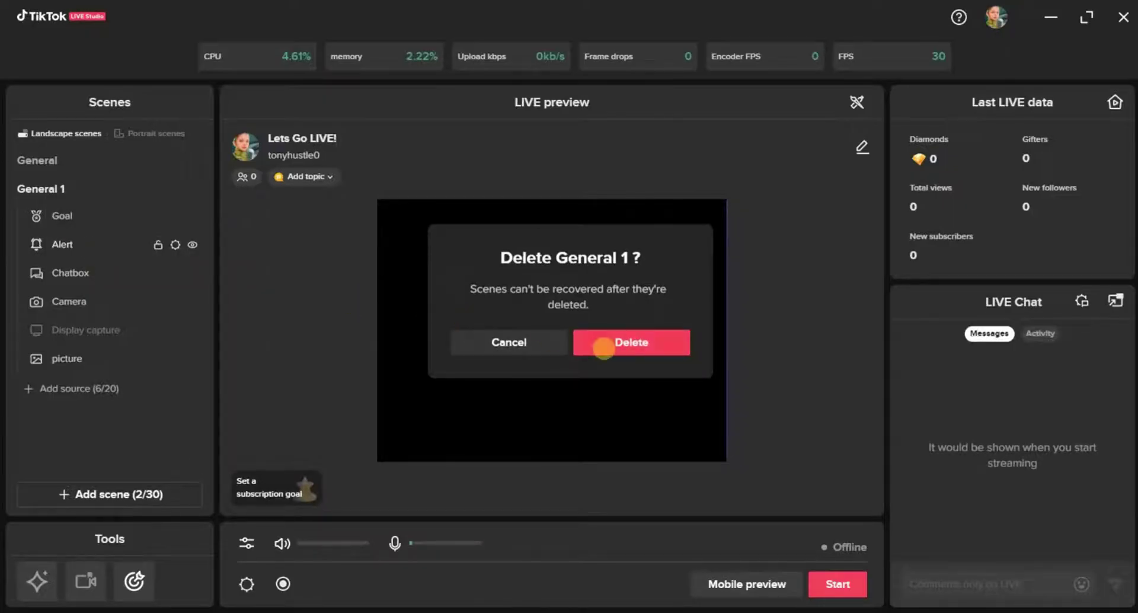
{"action": "left_click", "coordinate": [627, 345]}
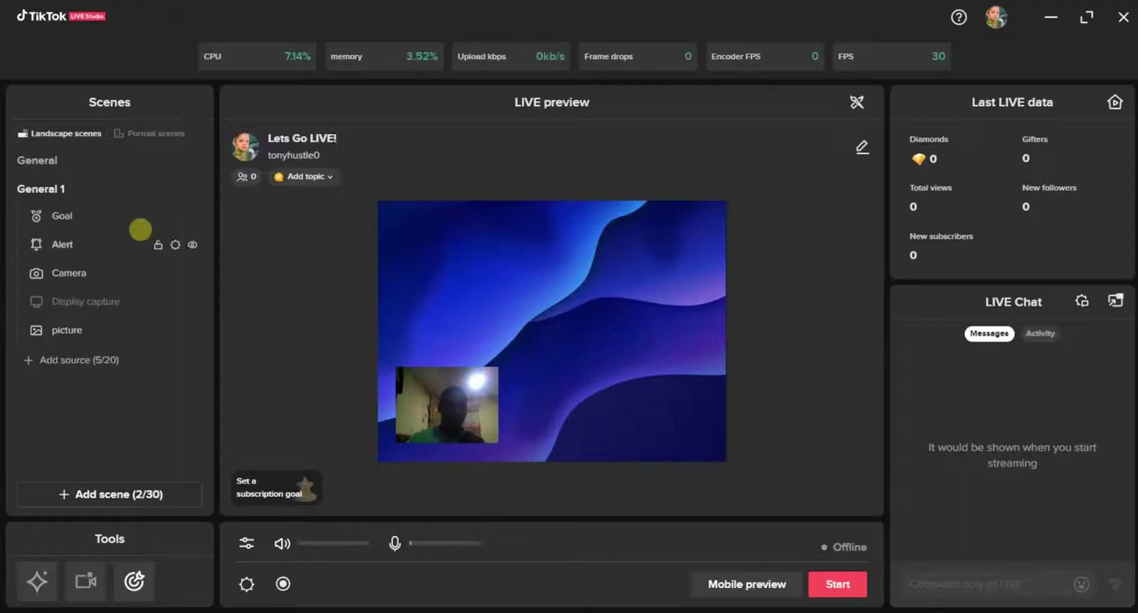
- Delete General 1 again and confirm, leaving only the empty General scene
{"action": "right_click", "coordinate": [59, 183]}
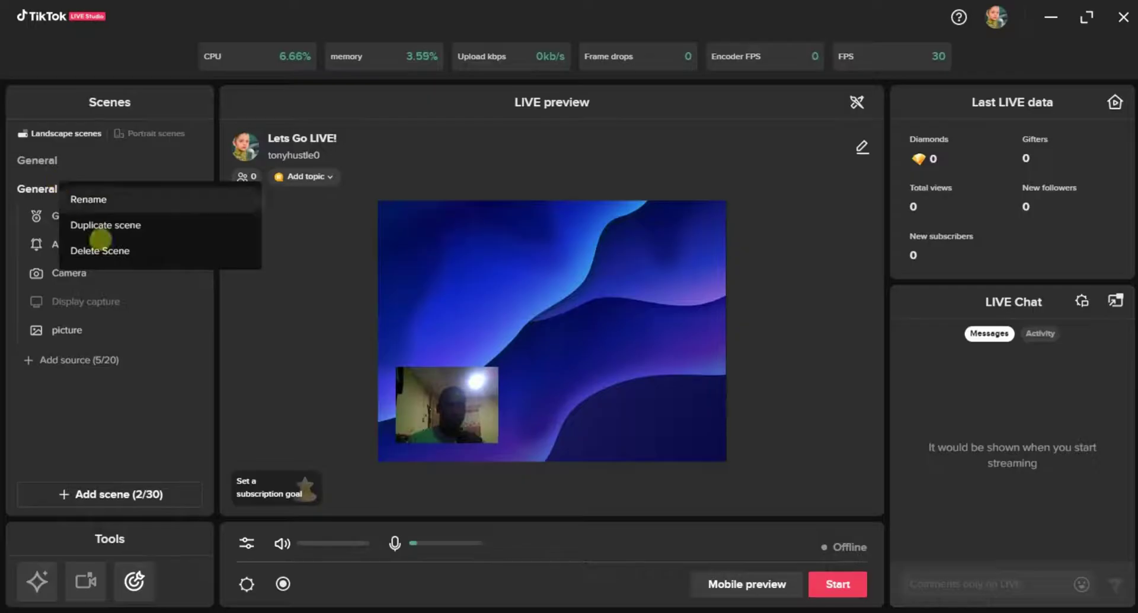
{"action": "left_click", "coordinate": [105, 250]}
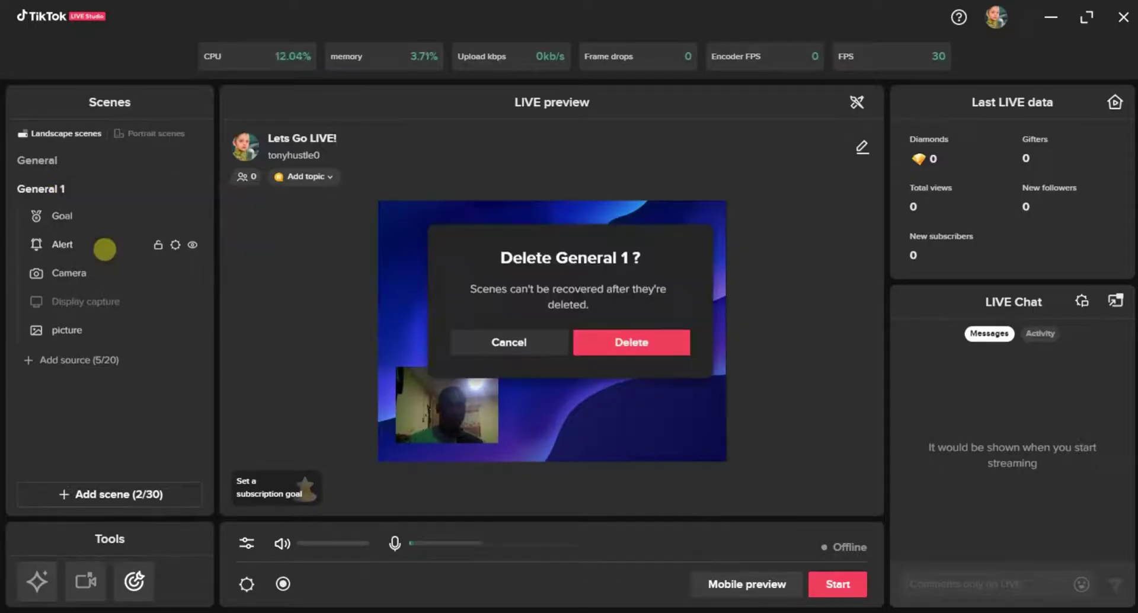
{"action": "left_click", "coordinate": [625, 342]}
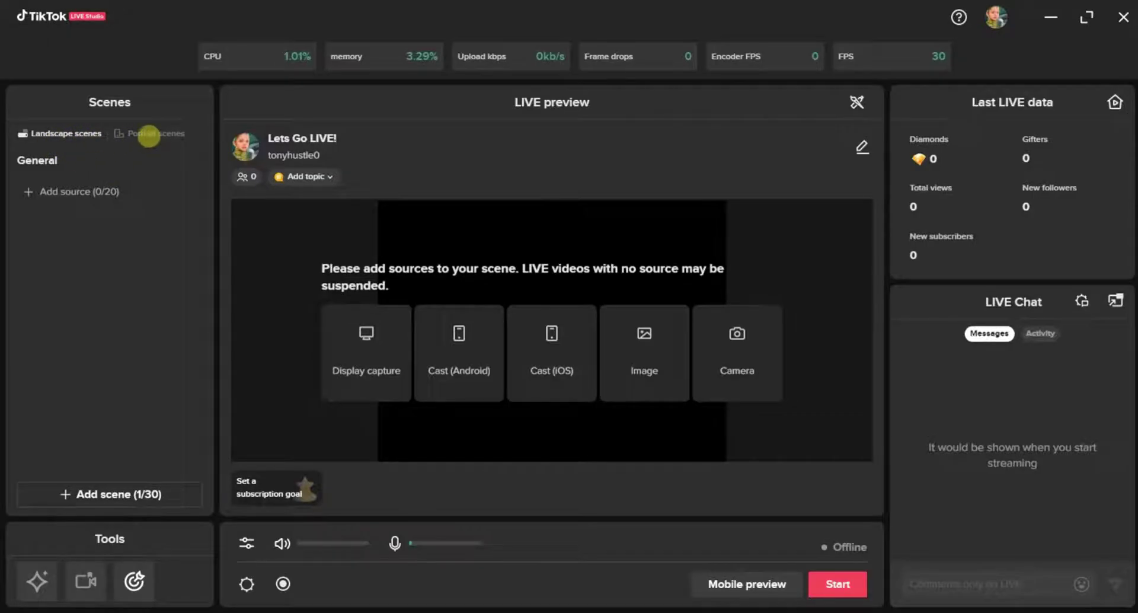
- Switch to Portrait scenes and back to Landscape, then bring up the Add scene templates
{"action": "left_click", "coordinate": [148, 135]}
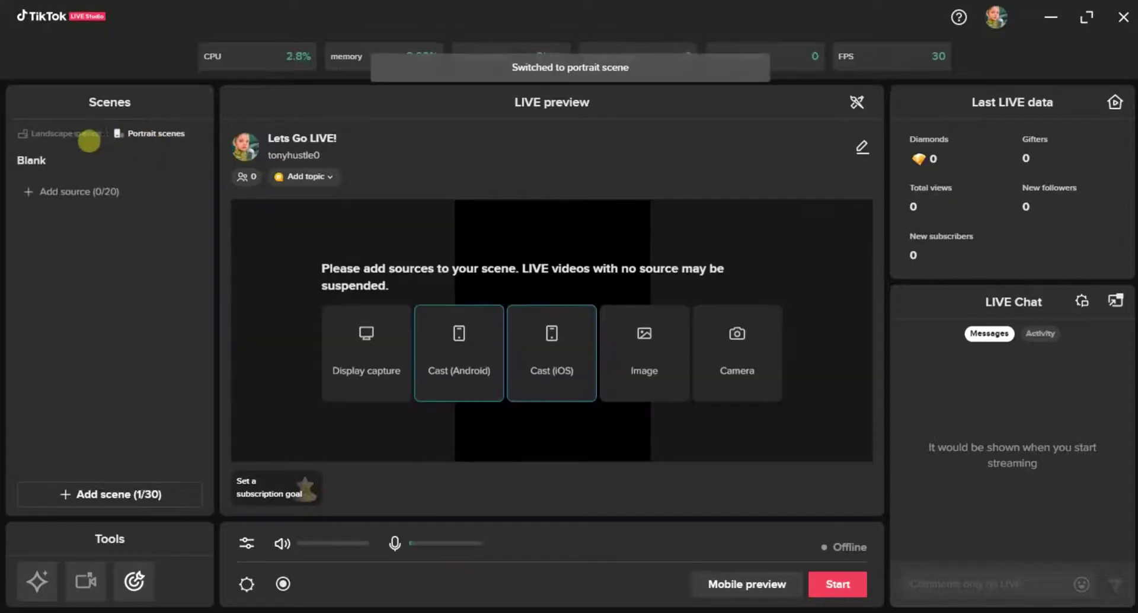
{"action": "left_click", "coordinate": [59, 133]}
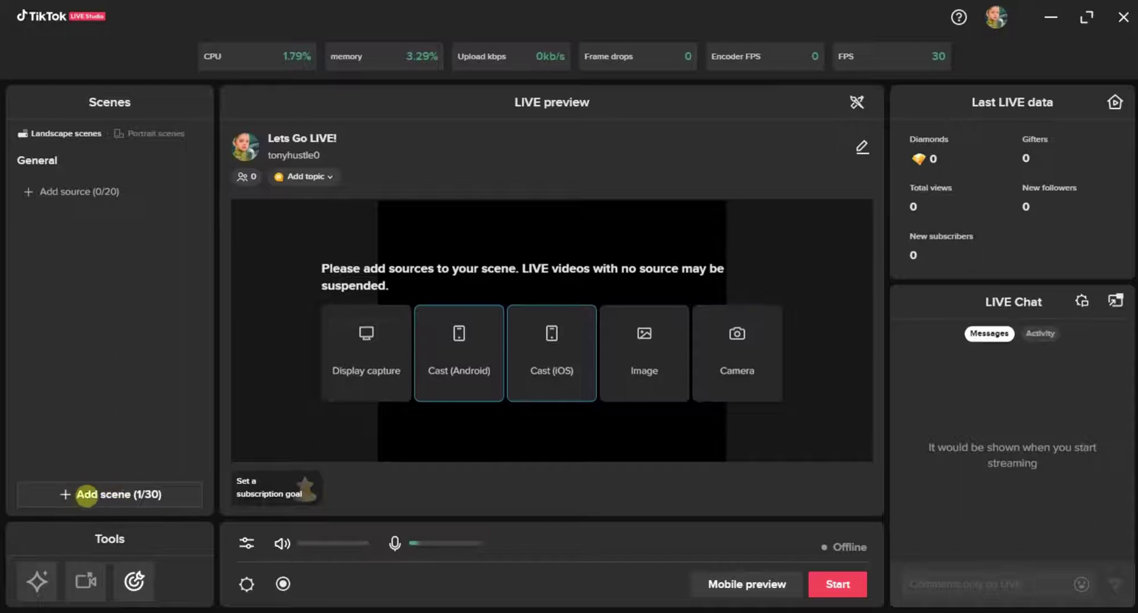
{"action": "left_click", "coordinate": [86, 494]}
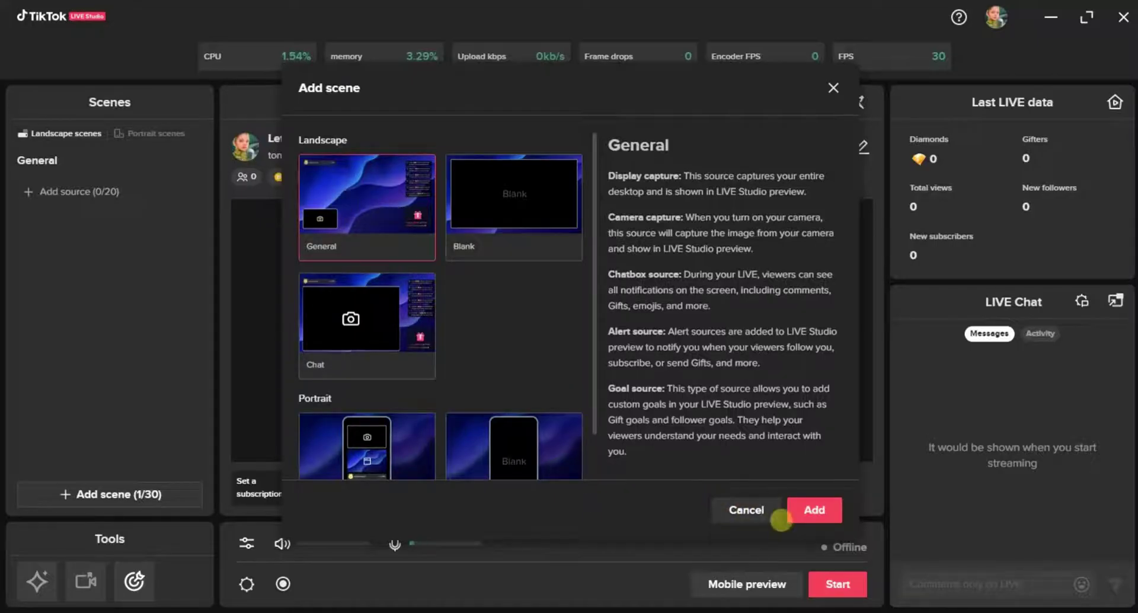
- Add a General 1 scene from the General template with its six sources
{"action": "left_click", "coordinate": [815, 511]}
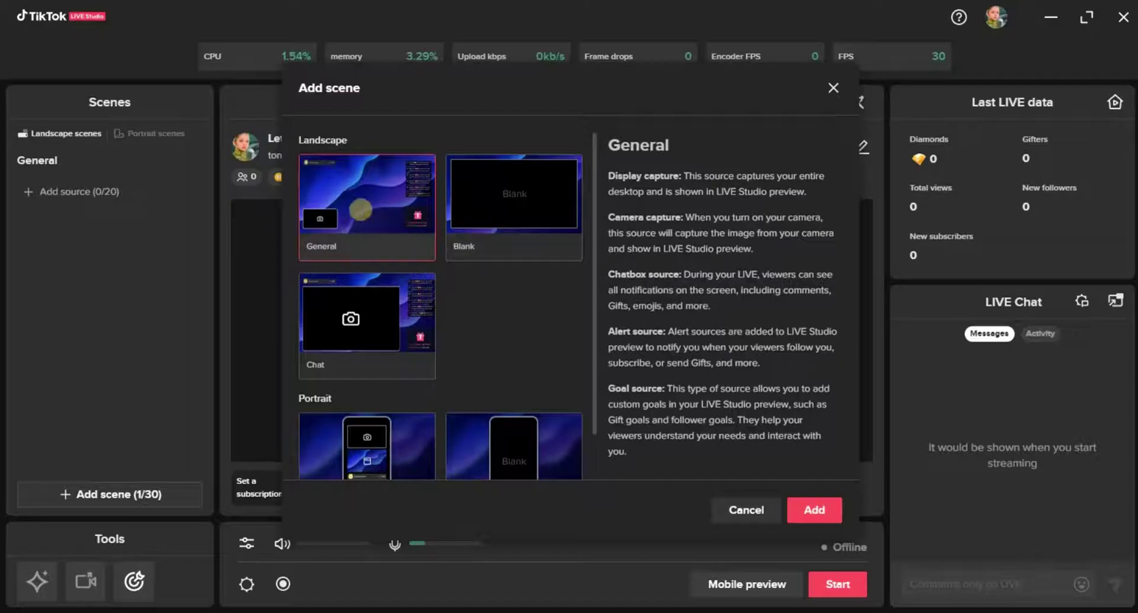
{"action": "left_click", "coordinate": [813, 510]}
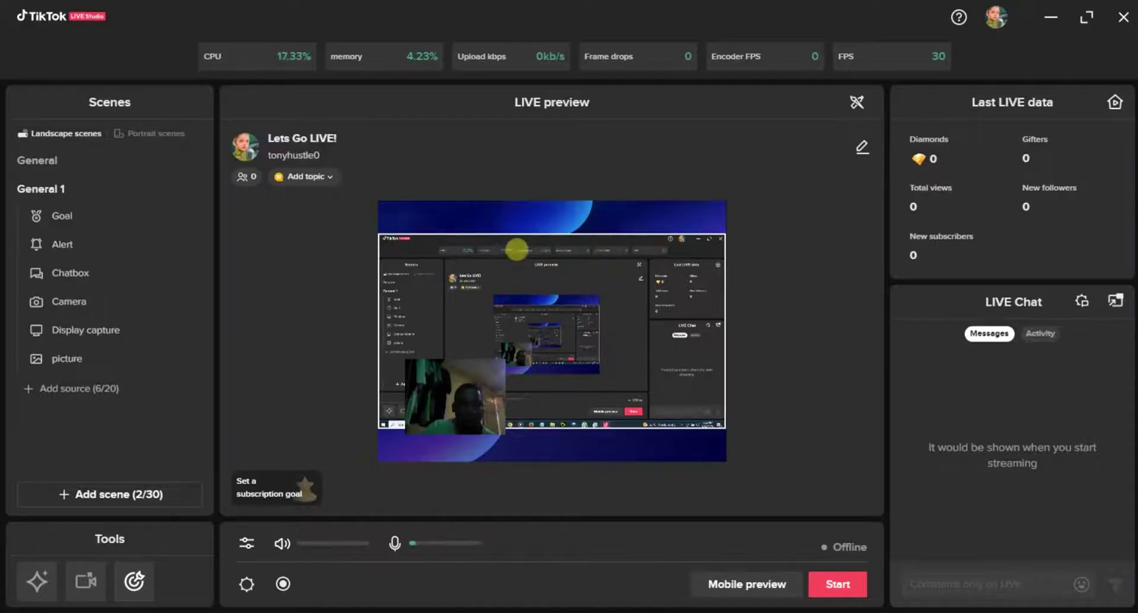
{"action": "left_click", "coordinate": [66, 275]}
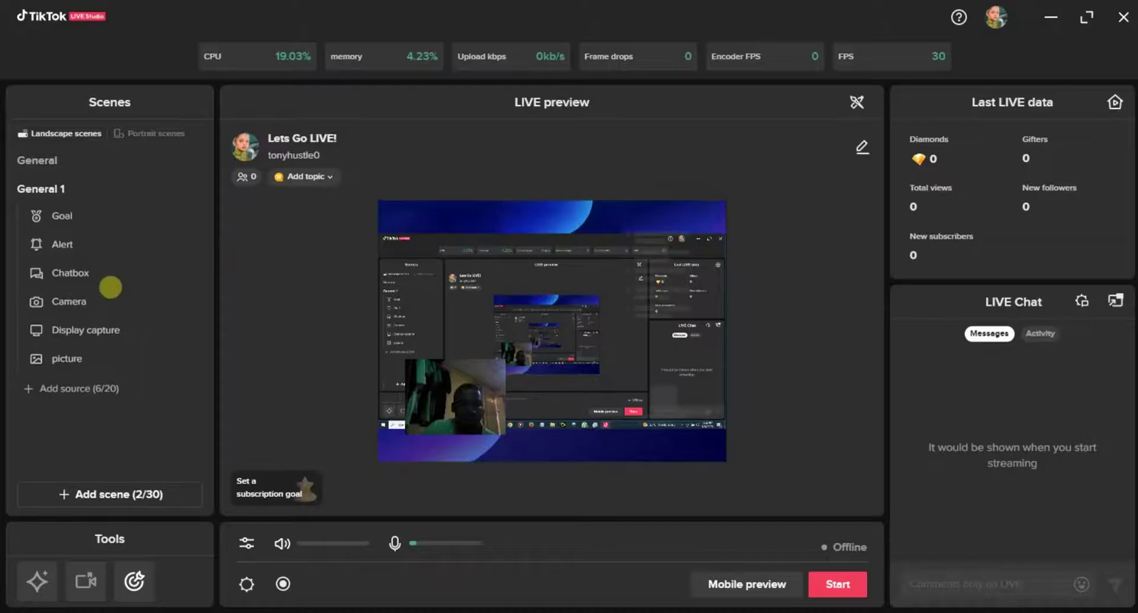
{"action": "mouse_move", "coordinate": [95, 329]}
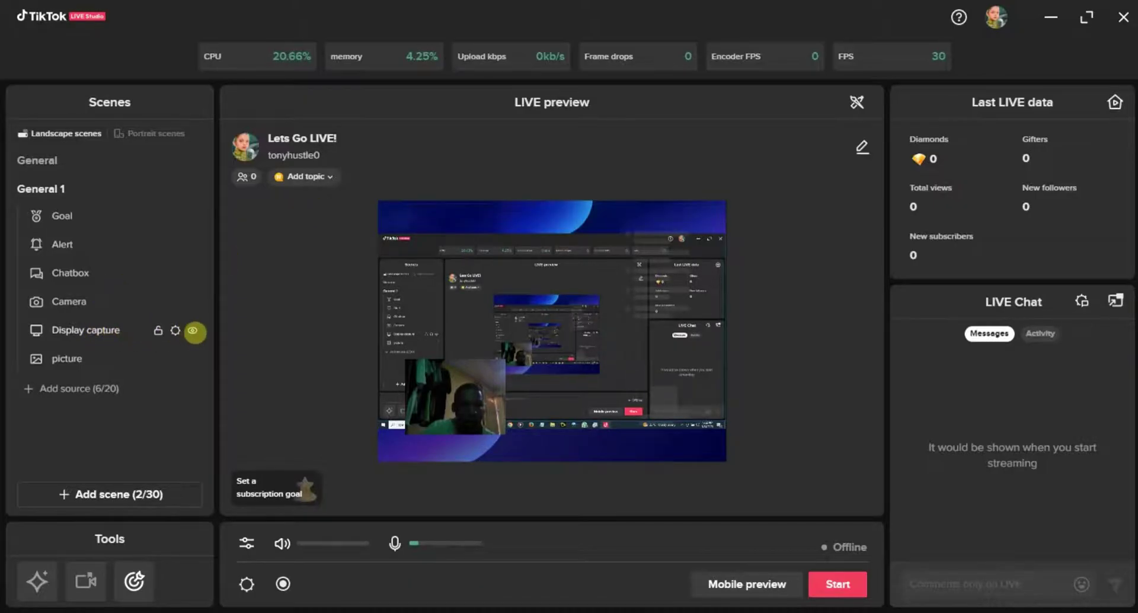
- Hide the Display capture source so only the blue image and camera show
{"action": "left_click", "coordinate": [193, 330]}
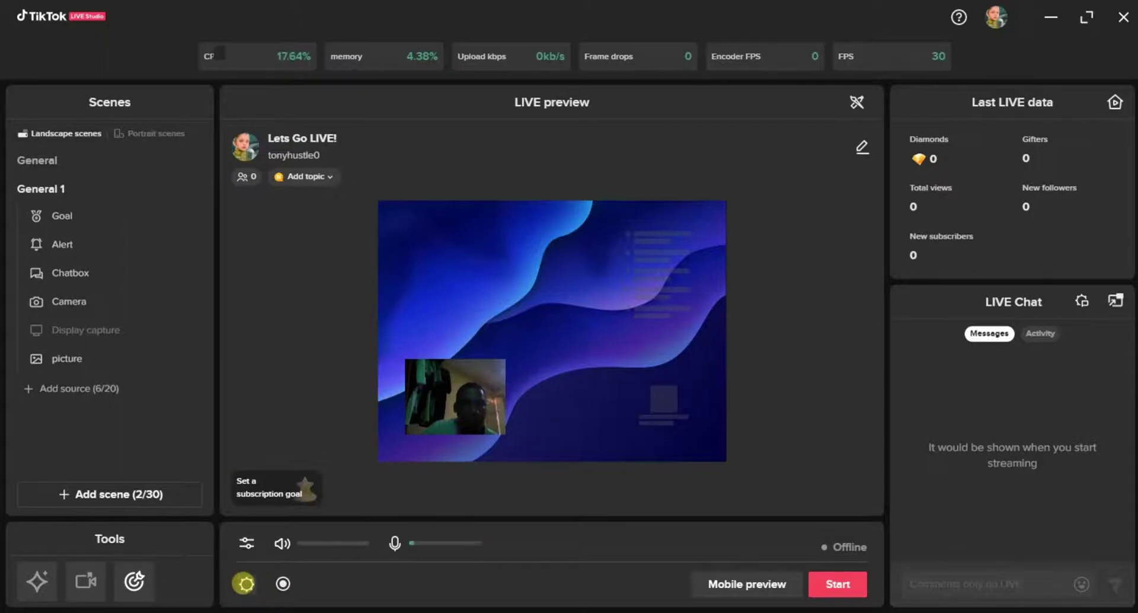
- Set the stream video quality to 480P and close the Stream setting dialog
{"action": "left_click", "coordinate": [243, 583]}
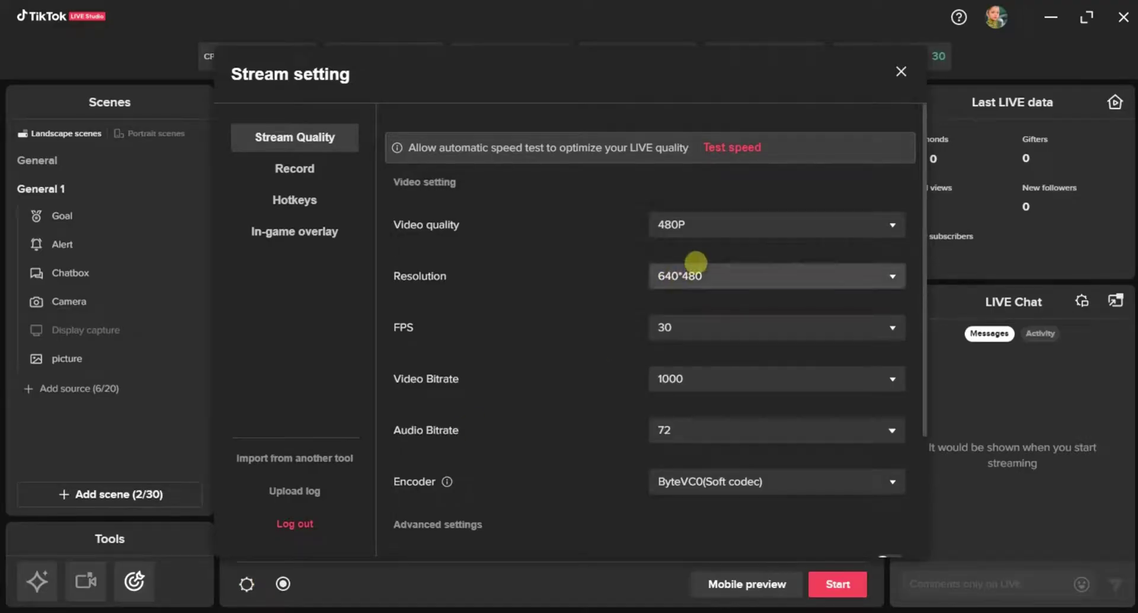
{"action": "left_click", "coordinate": [776, 223]}
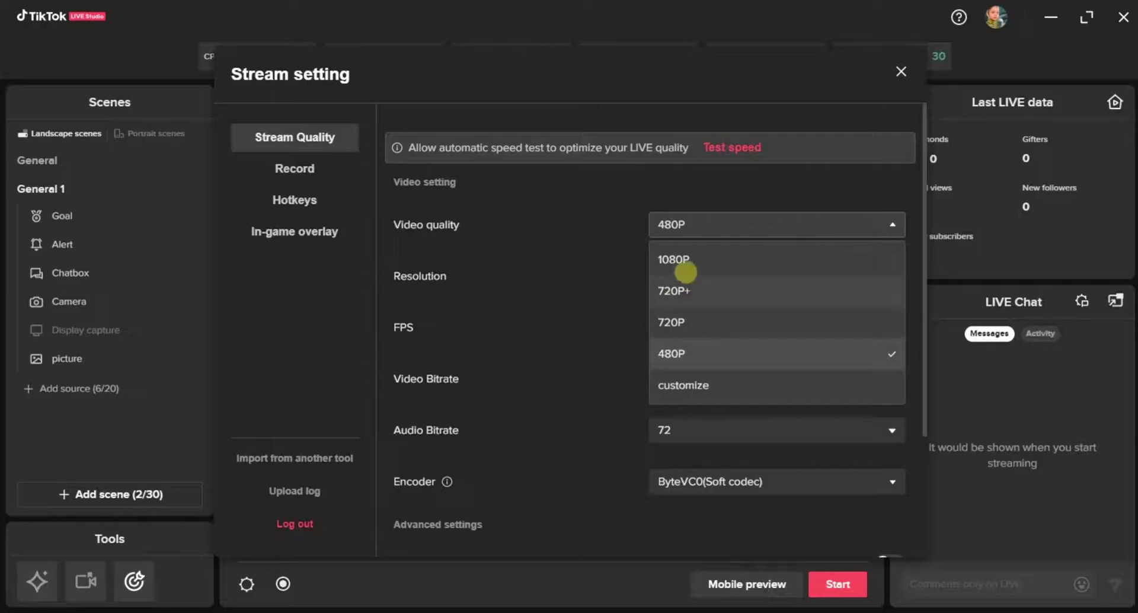
{"action": "left_click", "coordinate": [698, 356]}
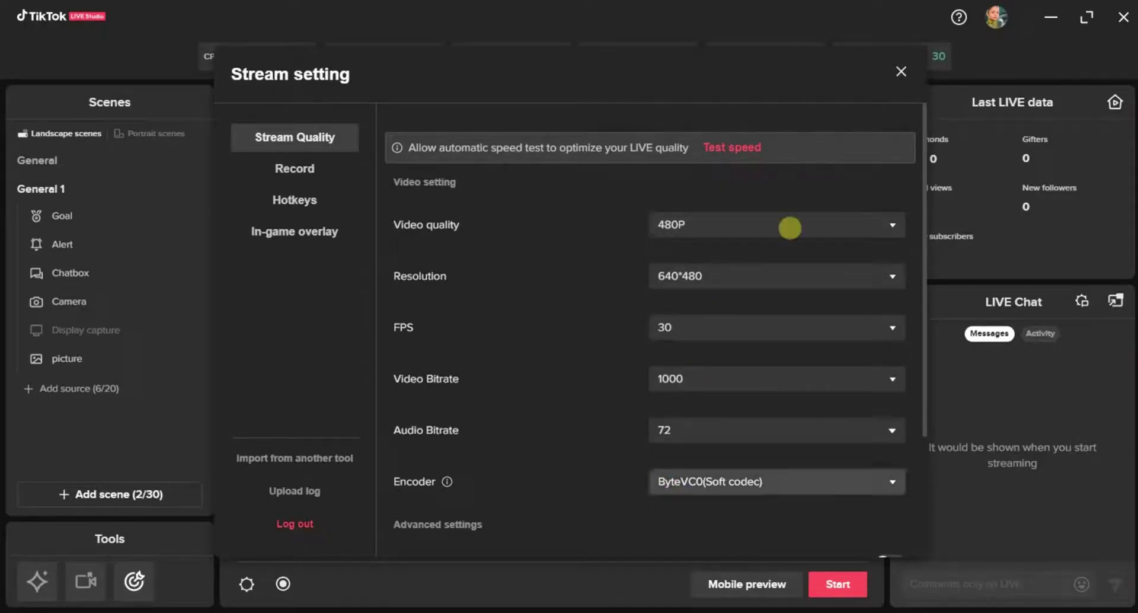
{"action": "left_click", "coordinate": [900, 71]}
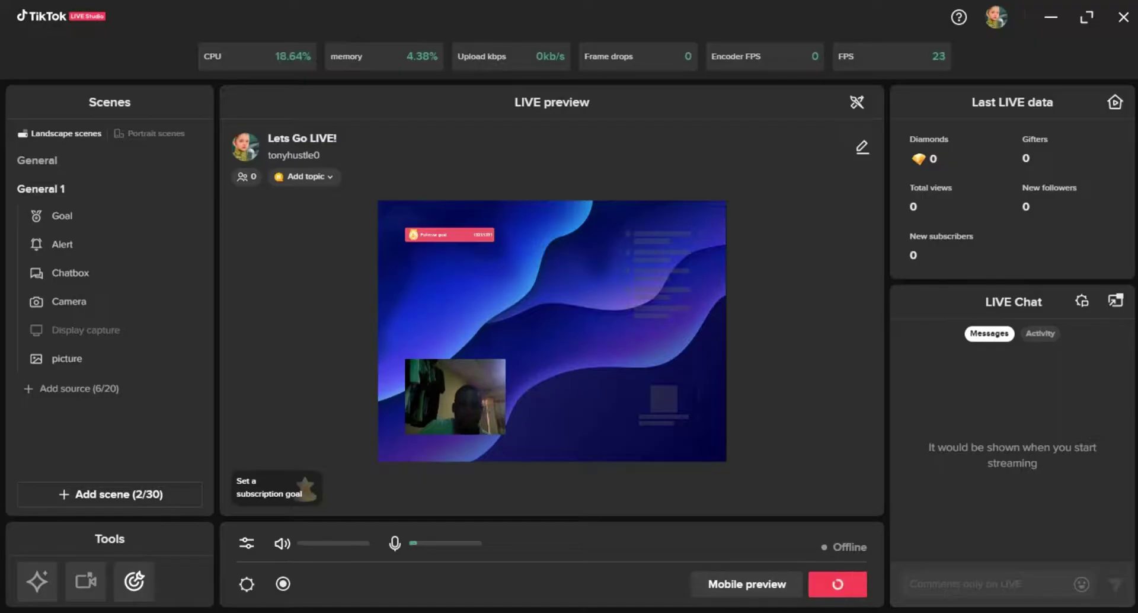
- Start the broadcast to reach the LIVE settings titled 'Lets Go LIVE!'
{"action": "left_click", "coordinate": [997, 612]}
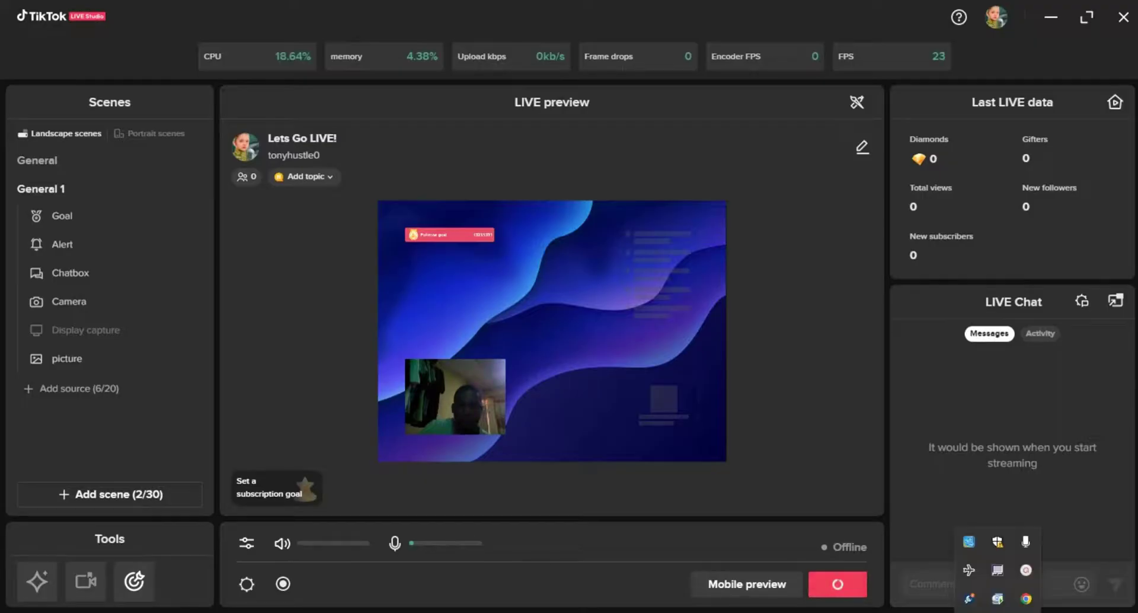
{"action": "left_click", "coordinate": [1021, 578]}
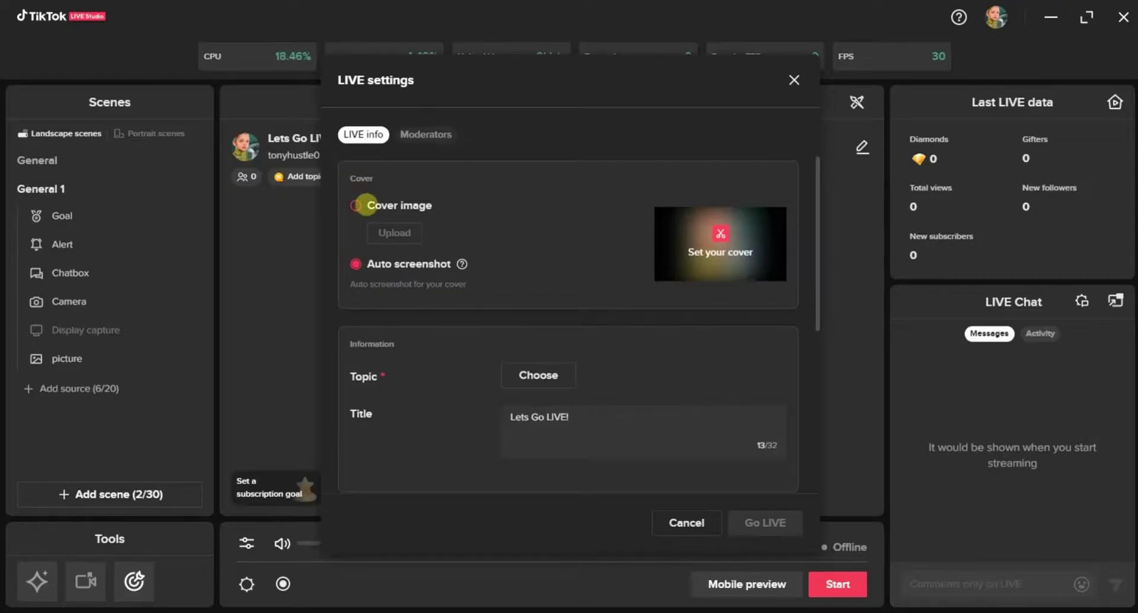
- Keep the LIVE cover on Auto screenshot and bring up the topic choices
{"action": "left_click", "coordinate": [357, 207]}
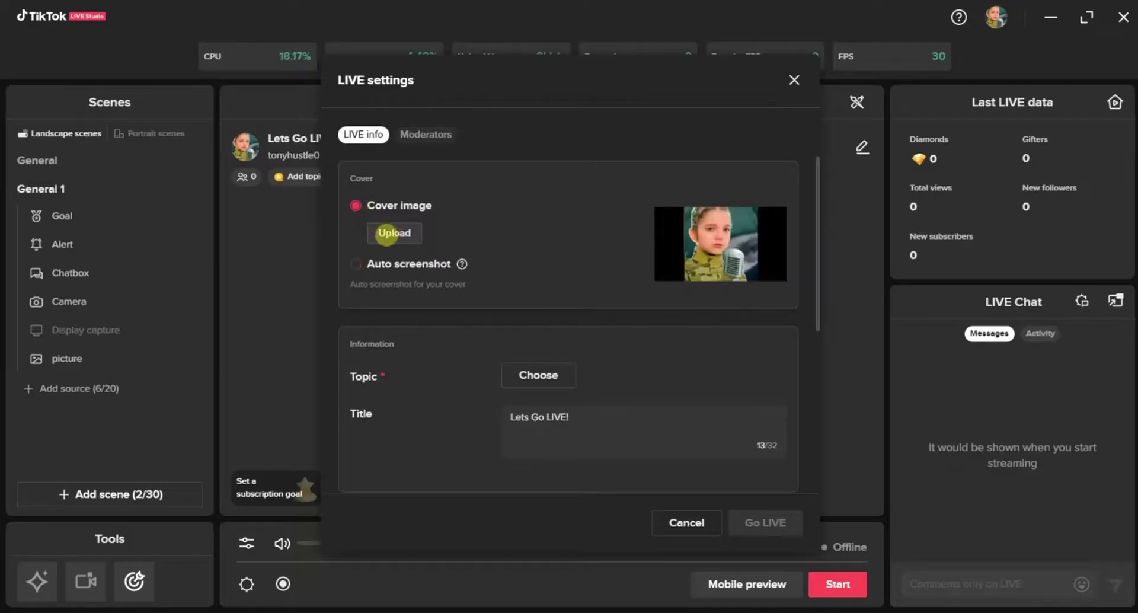
{"action": "left_click", "coordinate": [356, 266]}
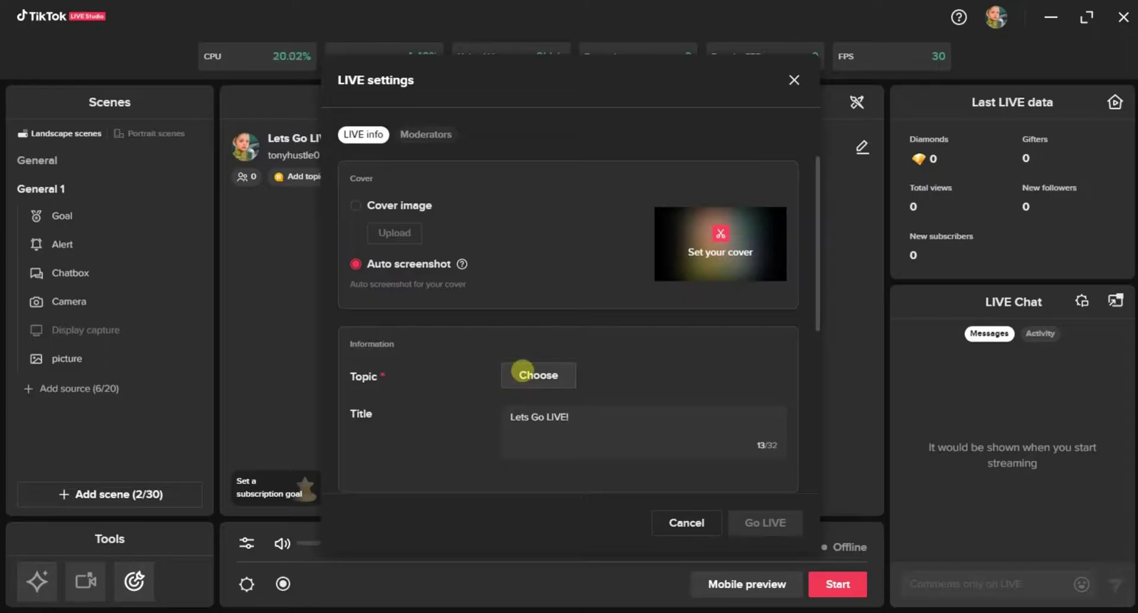
{"action": "left_click", "coordinate": [524, 372]}
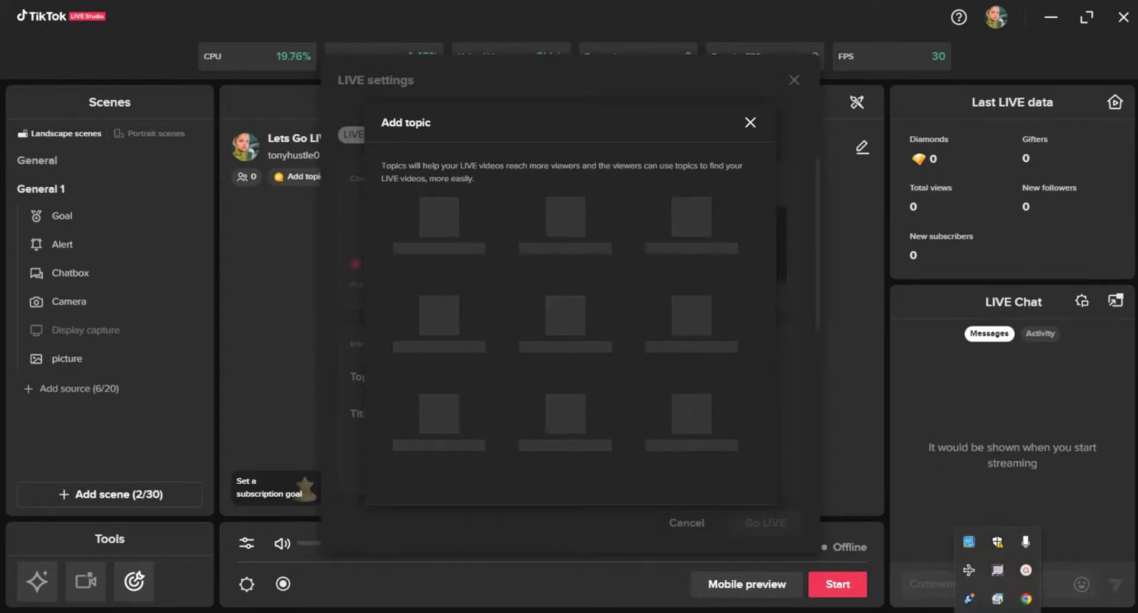
- Choose Education as the LIVE topic in the Add topic dialog
{"action": "left_click", "coordinate": [1026, 570]}
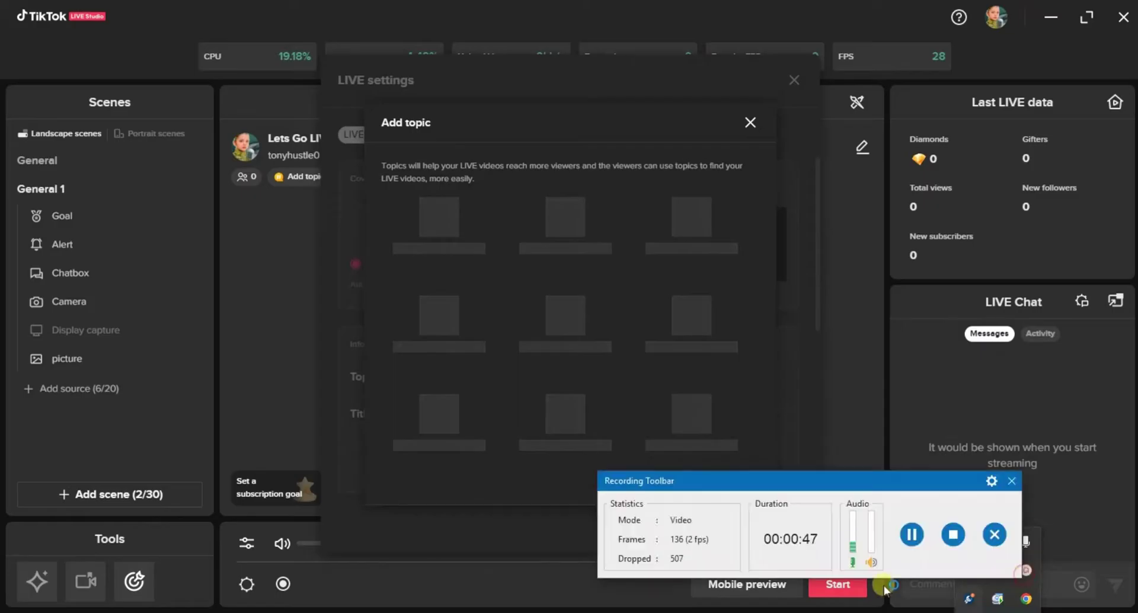
{"action": "left_click", "coordinate": [961, 537]}
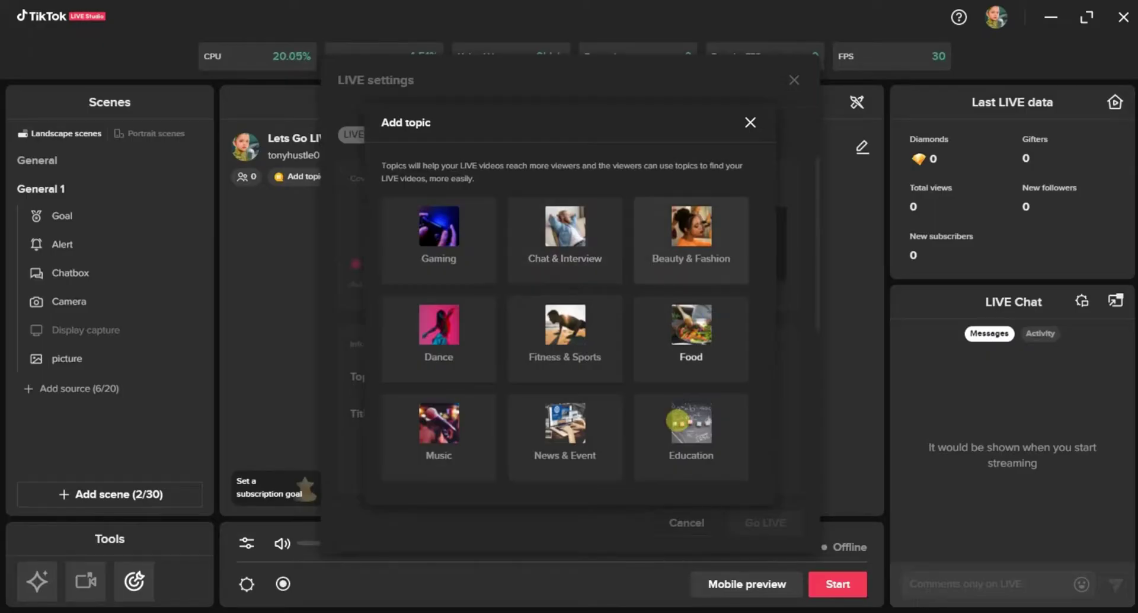
{"action": "left_click", "coordinate": [677, 421]}
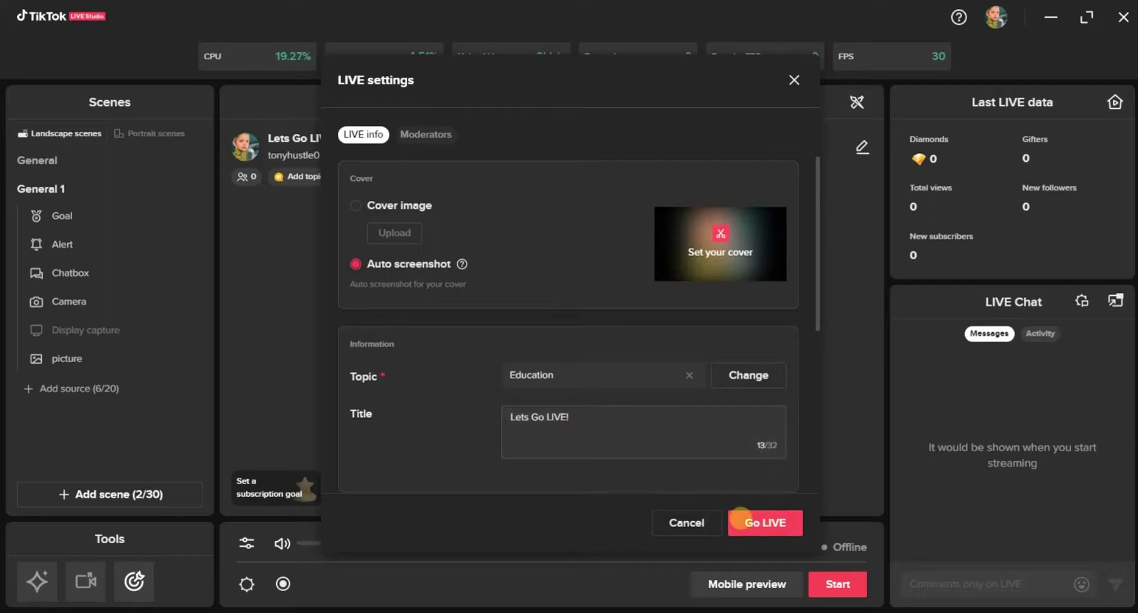
- Confirm the LIVE settings with Go LIVE, leaving the 'Lets Go LIVE!' title tagged Education
{"action": "left_click", "coordinate": [756, 522]}
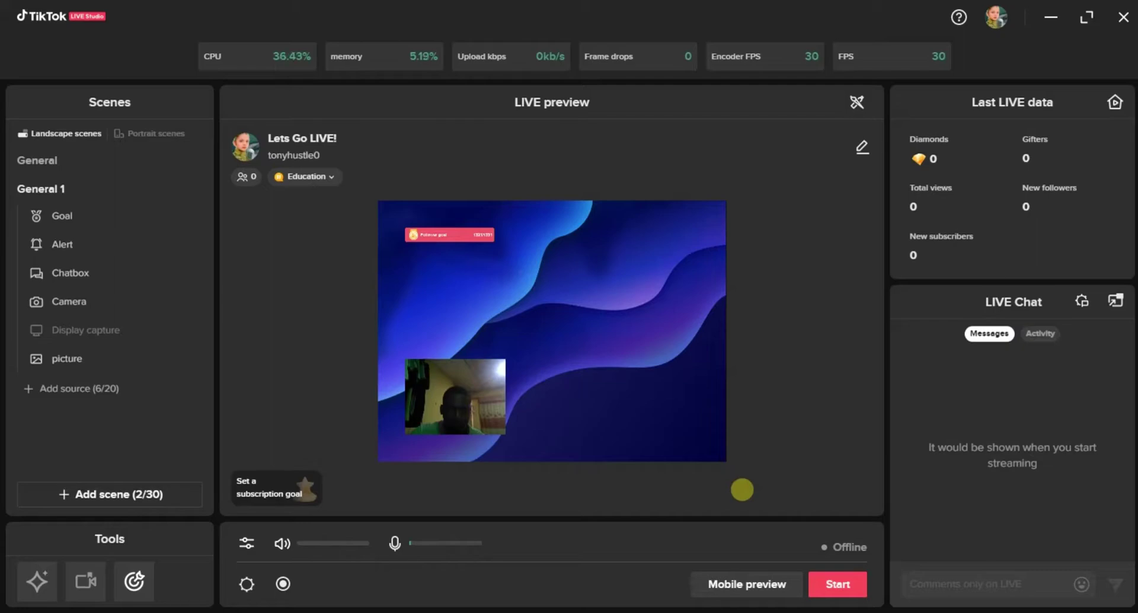
- Start the broadcast so the status switches from Offline to LIVE
{"action": "left_click", "coordinate": [858, 577]}
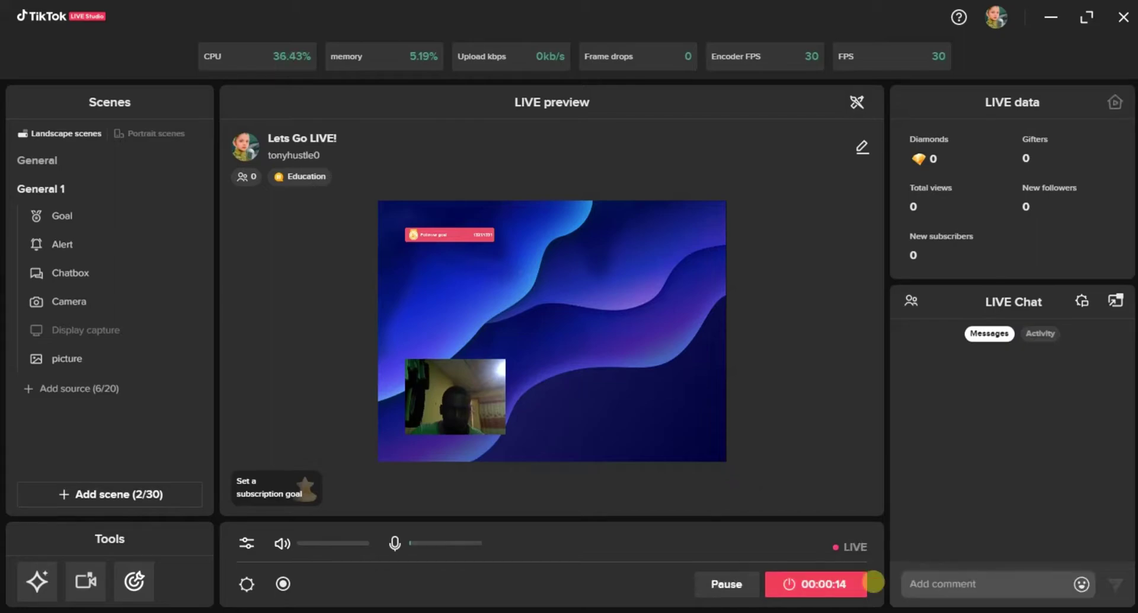